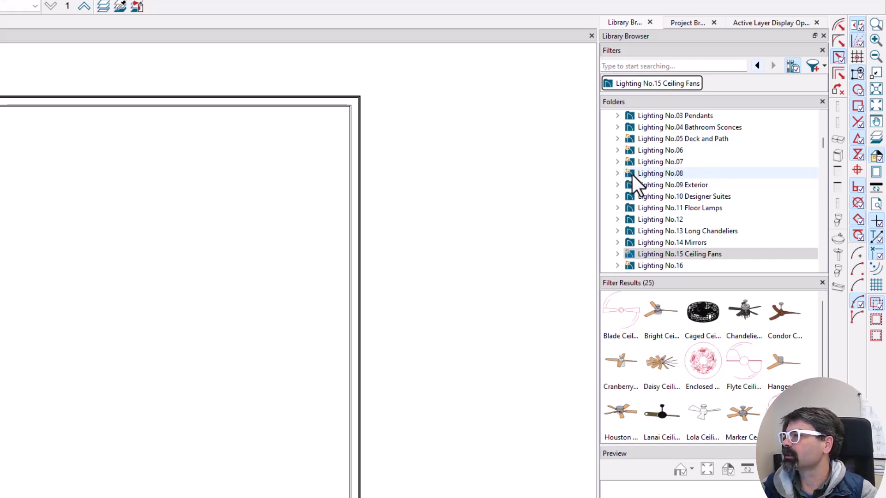
Update the Lighting No.08 bonus catalog and dismiss the update summary.
right_click(632, 176)
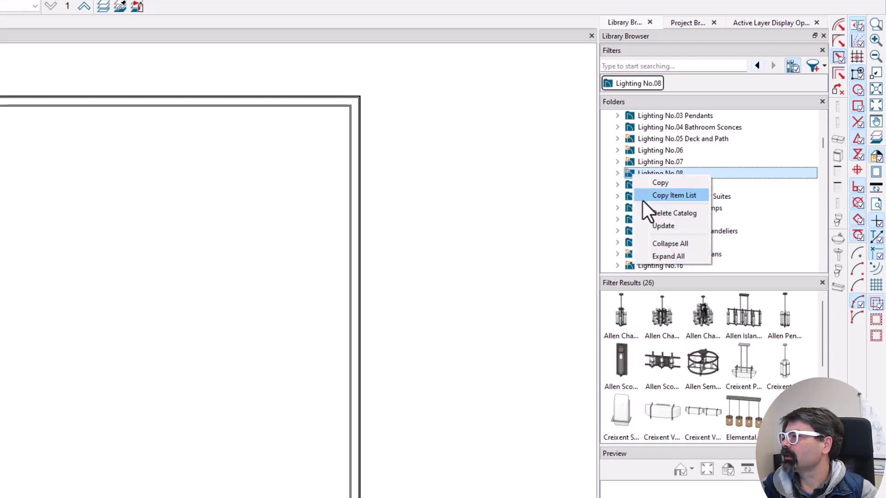
left_click(655, 226)
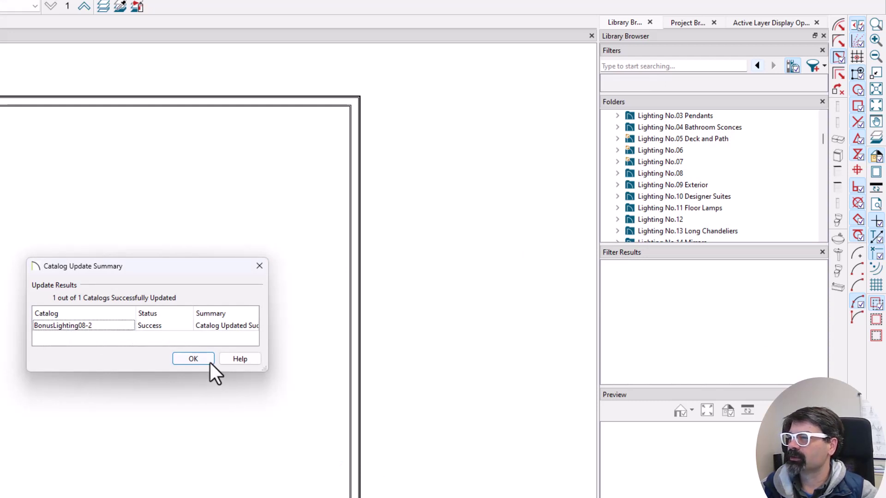
mouse_move(236, 296)
left_mouse_down()
mouse_move(113, 294)
mouse_move(35, 314)
mouse_move(82, 352)
mouse_move(235, 342)
mouse_move(175, 299)
mouse_move(130, 306)
left_mouse_up()
key("Escape")
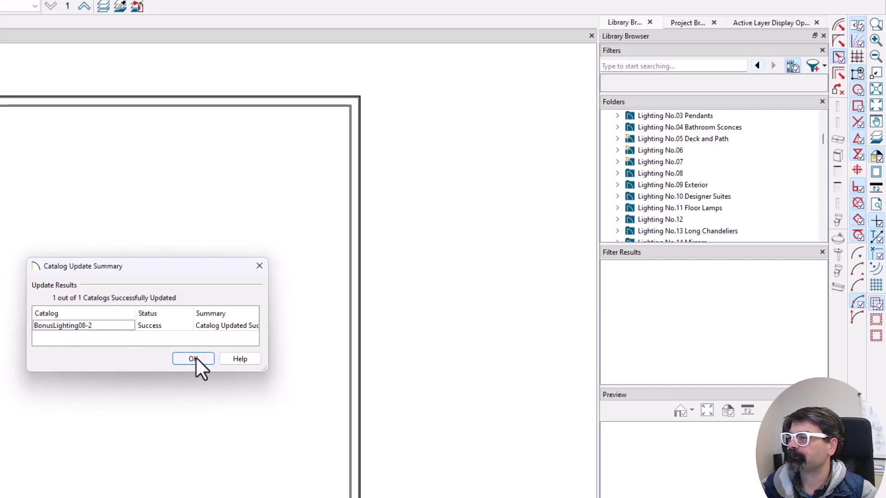
left_click(196, 362)
Update the Bar Stools catalog in the Chief Architect Bonus Catalogs and display its items.
scroll(640, 195, "up", 20)
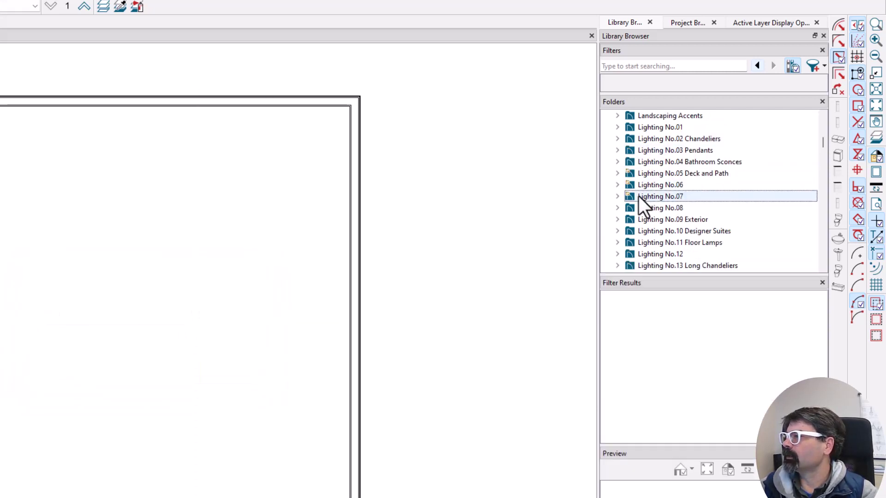
scroll(639, 195, "up", 10)
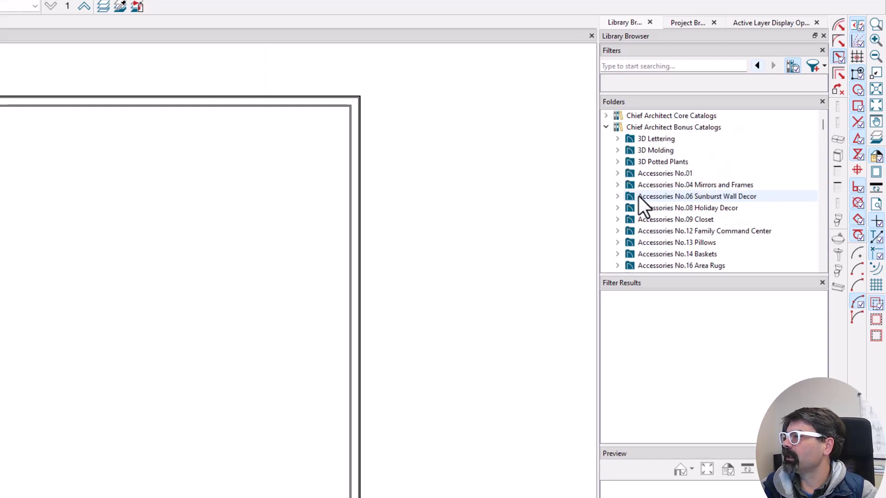
right_click(634, 127)
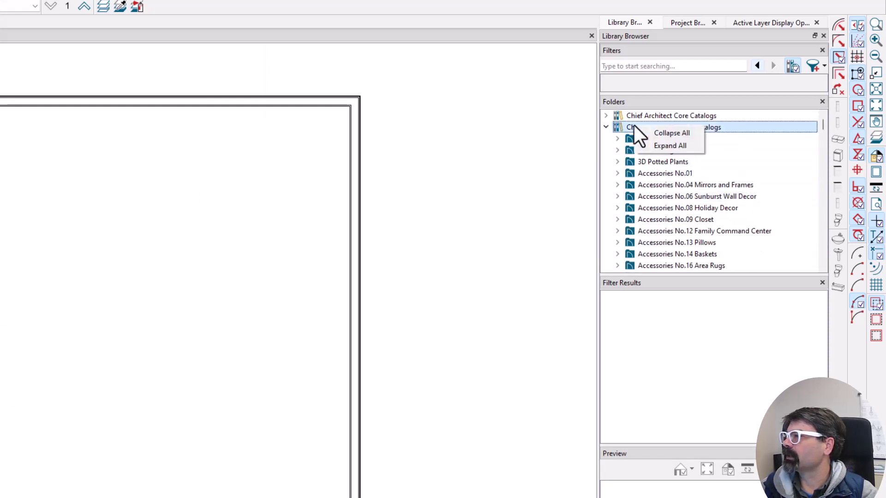
left_click(637, 220)
scroll(638, 235, "down", 2)
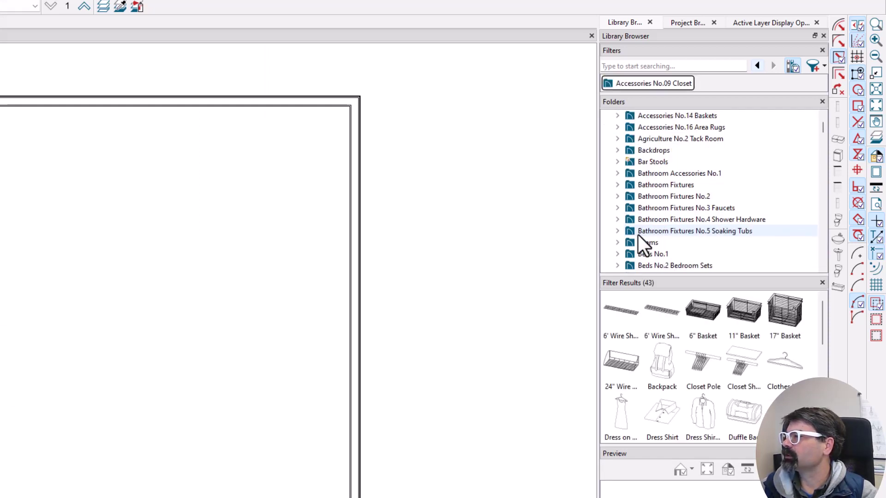
scroll(638, 234, "down", 1)
scroll(638, 235, "up", 3)
right_click(636, 198)
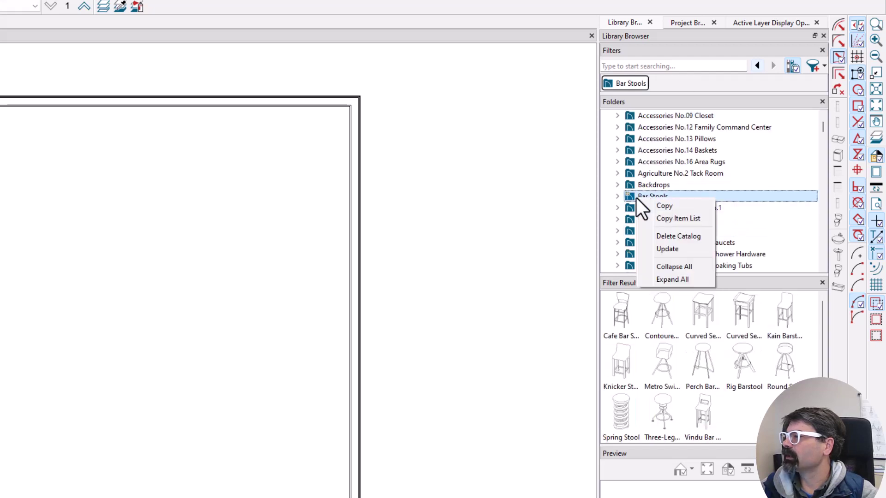
left_click(655, 247)
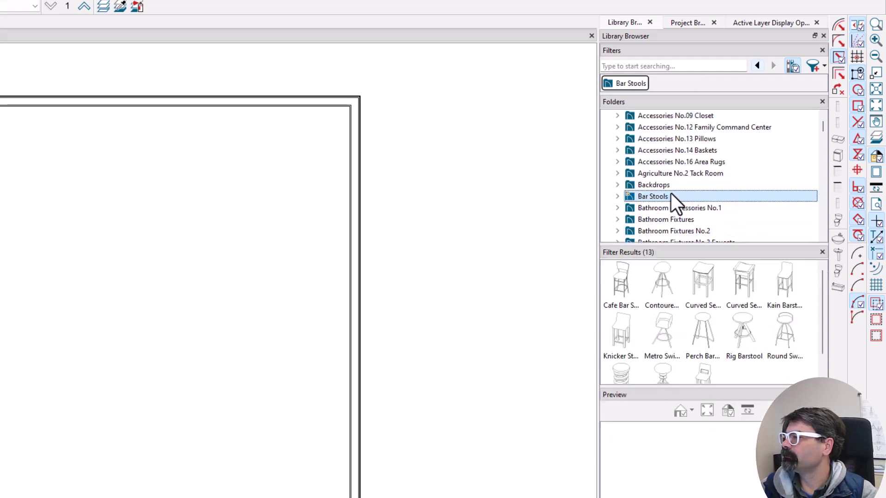
left_click(202, 360)
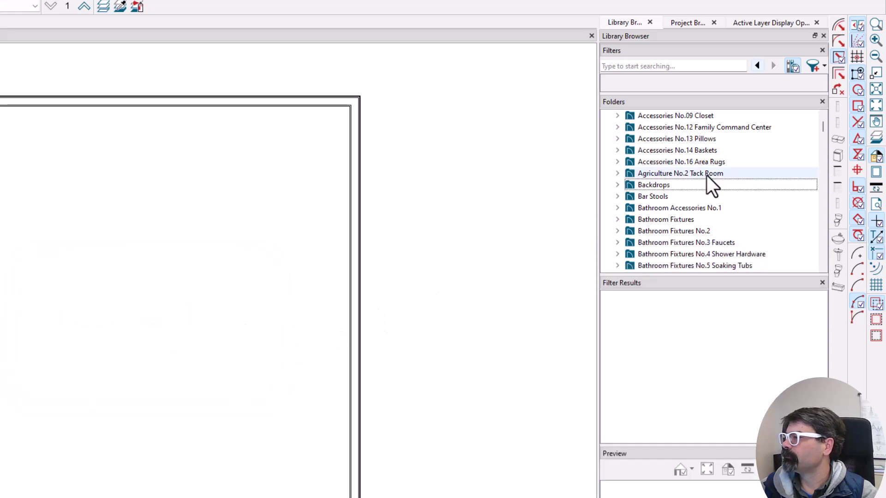
left_click(664, 198)
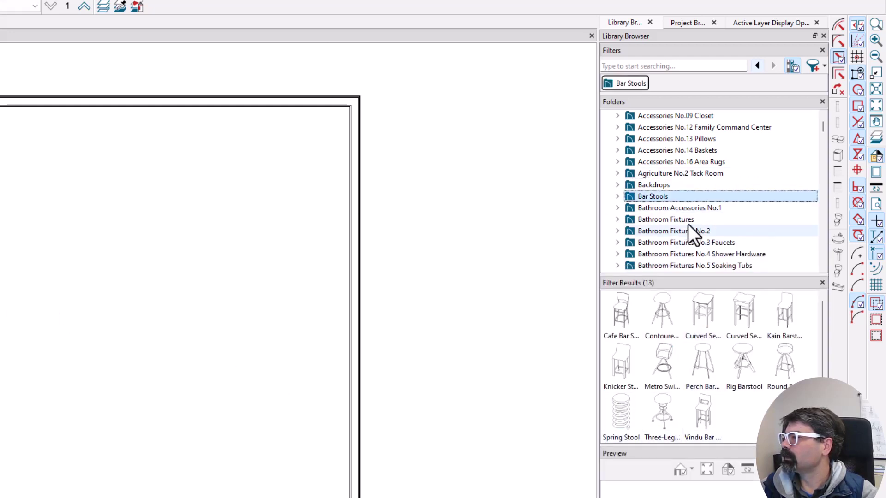
Update the Cabinet Doors No.2 bonus catalog and dismiss the update summary.
scroll(688, 225, "down", 5)
right_click(666, 151)
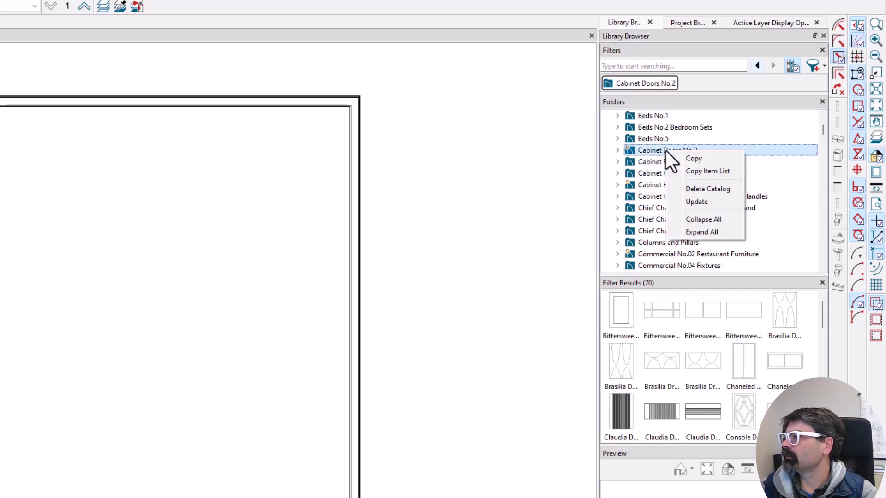
left_click(696, 201)
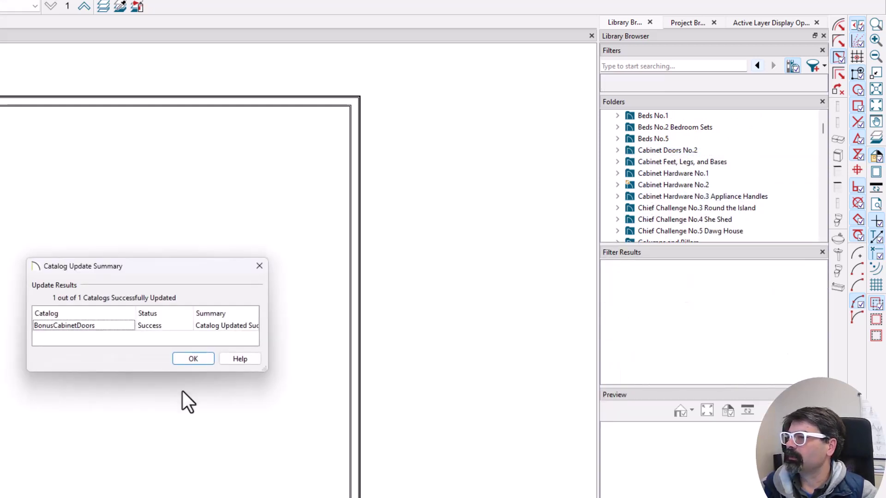
left_click(208, 357)
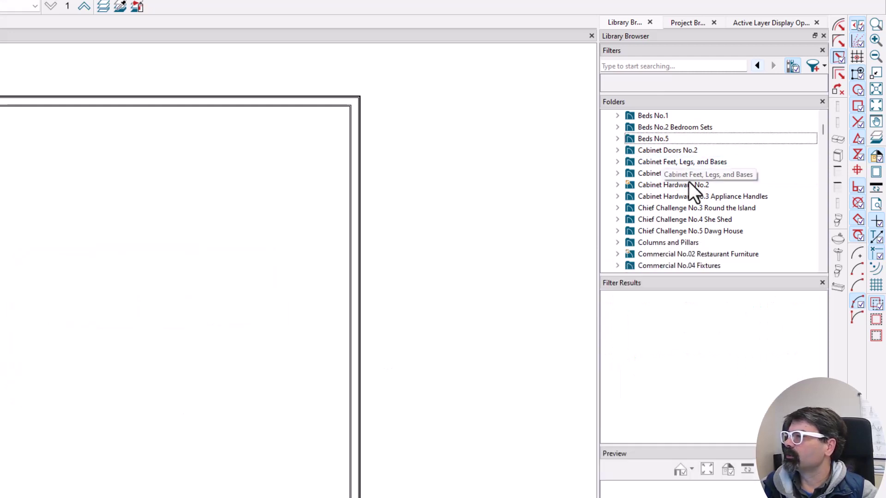
Search the library for "bar stools" and clear that search filter.
left_click(655, 66)
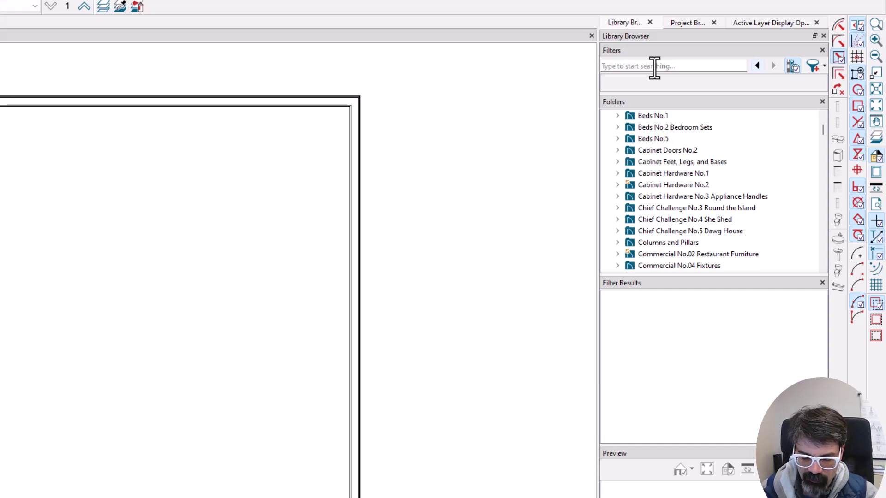
type("bar stools")
key("Return")
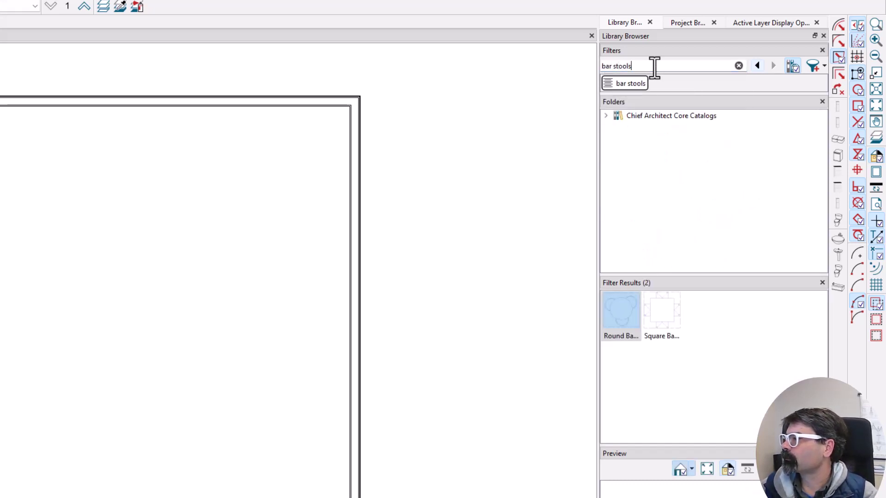
left_click(623, 363)
left_click(639, 84)
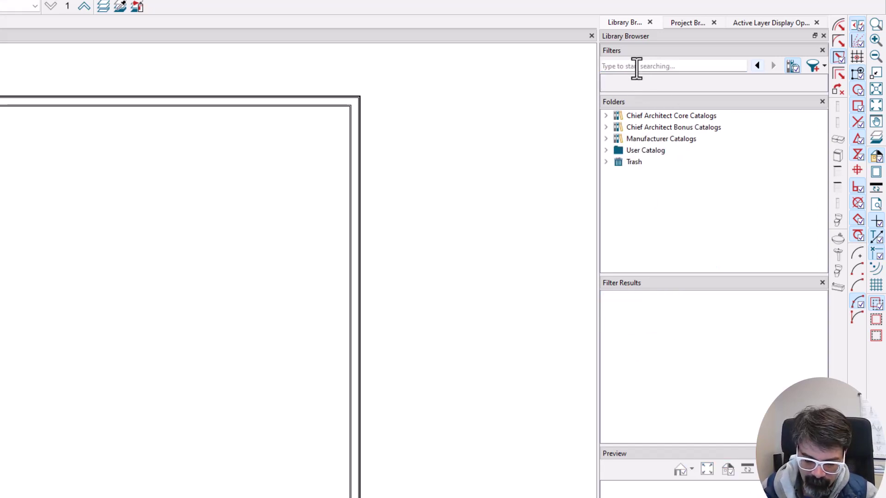
Search the library for "books" and look through the results for items marked as available online.
type("books")
key("Return")
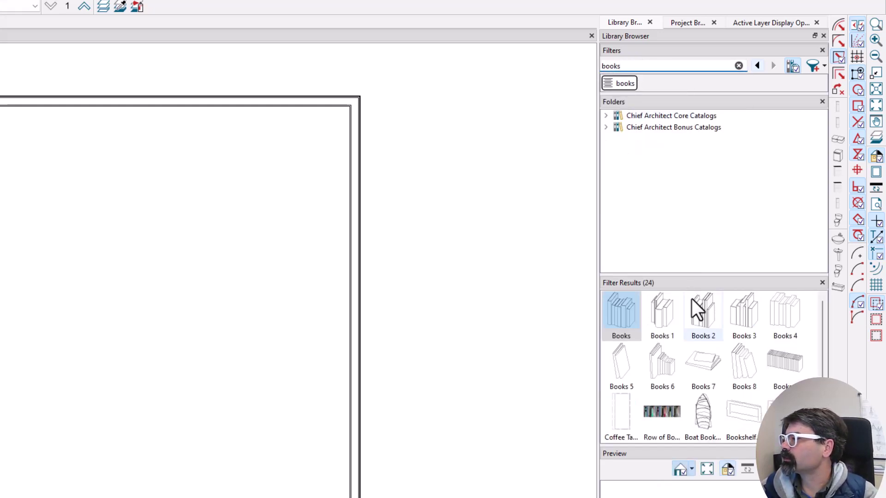
scroll(697, 323, "down", 2)
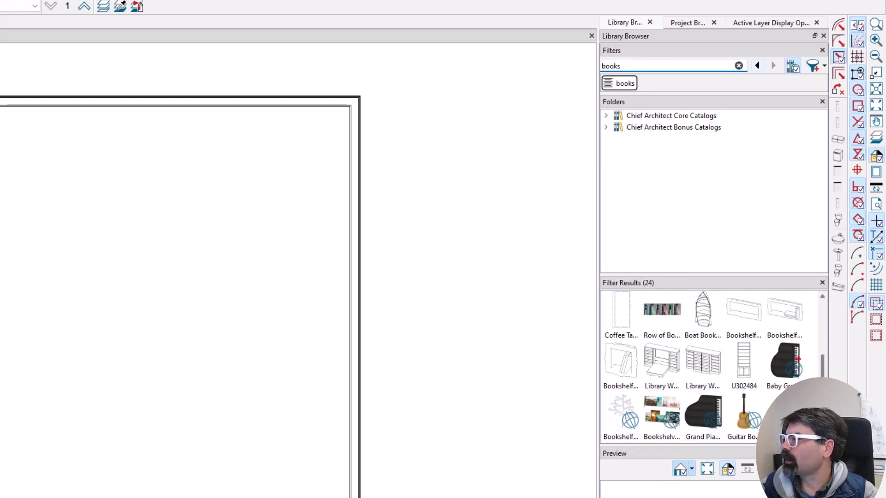
mouse_move(809, 313)
left_mouse_down()
mouse_move(764, 297)
mouse_move(612, 298)
mouse_move(596, 332)
mouse_move(667, 346)
mouse_move(804, 332)
mouse_move(802, 299)
mouse_move(751, 296)
left_mouse_up()
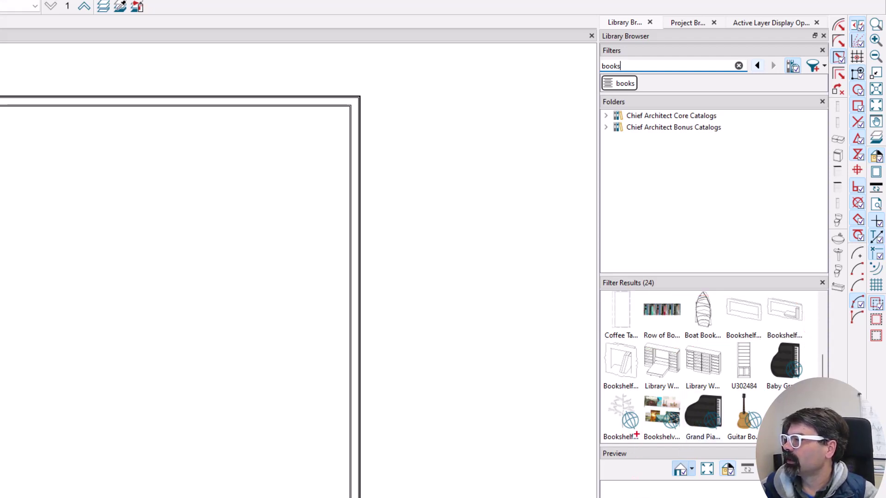
mouse_move(636, 433)
left_mouse_down()
mouse_move(640, 411)
mouse_move(624, 411)
mouse_move(621, 430)
mouse_move(642, 437)
left_mouse_up()
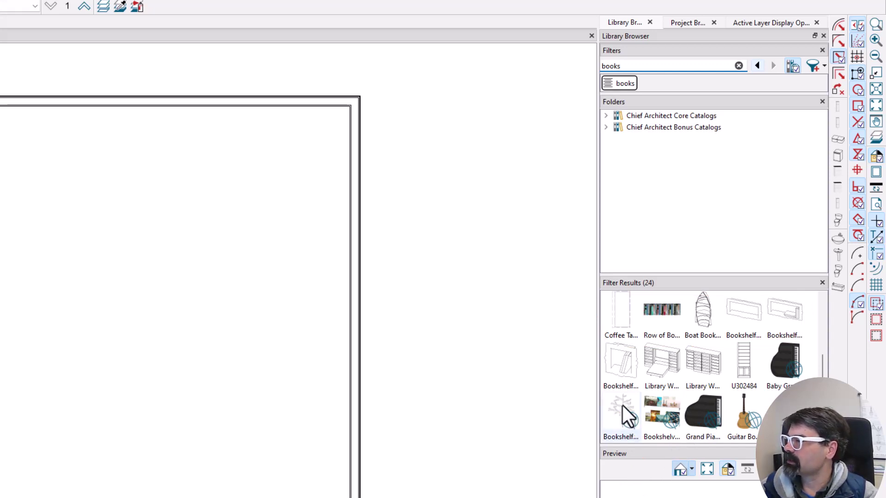
Preview the online baby grand and guitar items, and import the guitar item's Man Cave No.7 Audiophile catalog.
left_click(788, 358)
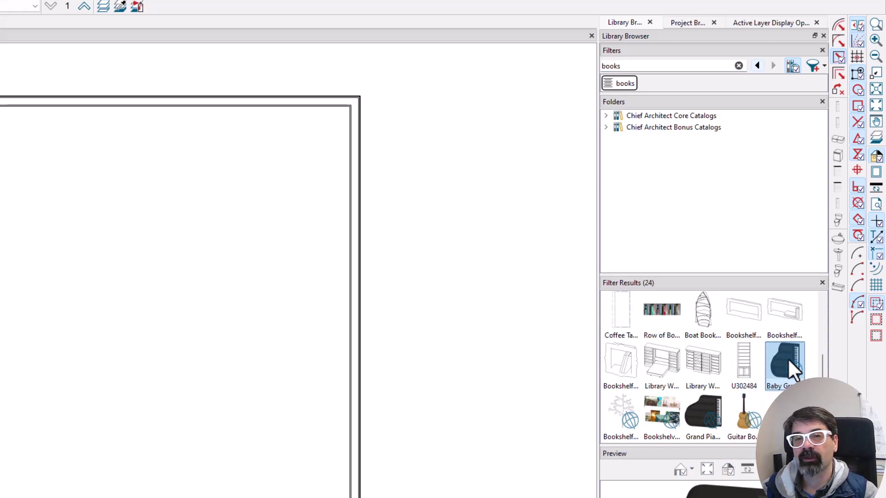
left_click(741, 416)
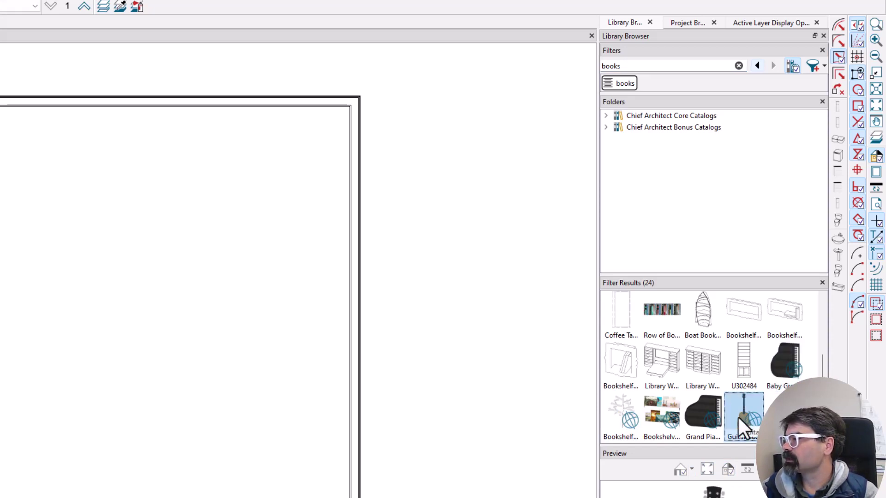
left_click_drag(738, 417, 760, 426)
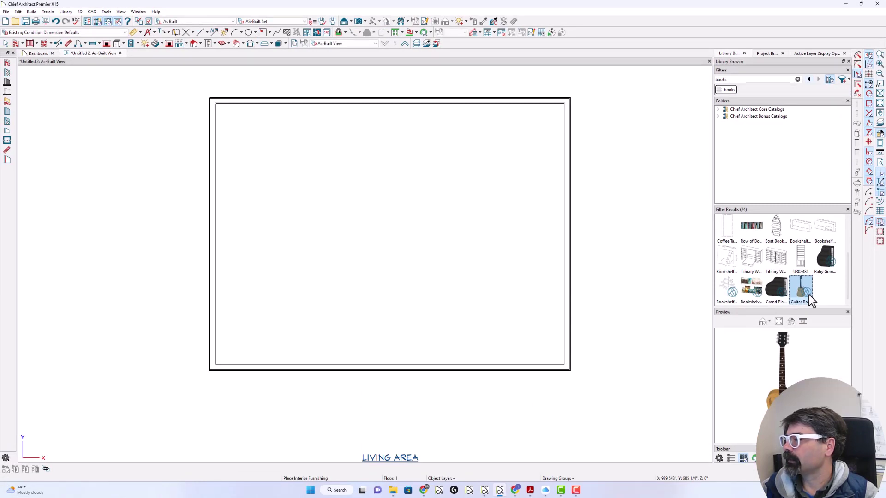
double_click(810, 295)
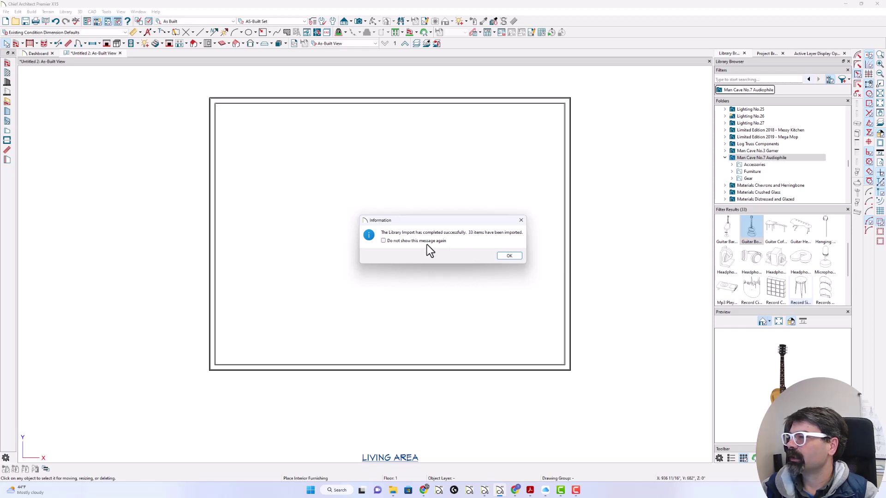
left_click(509, 255)
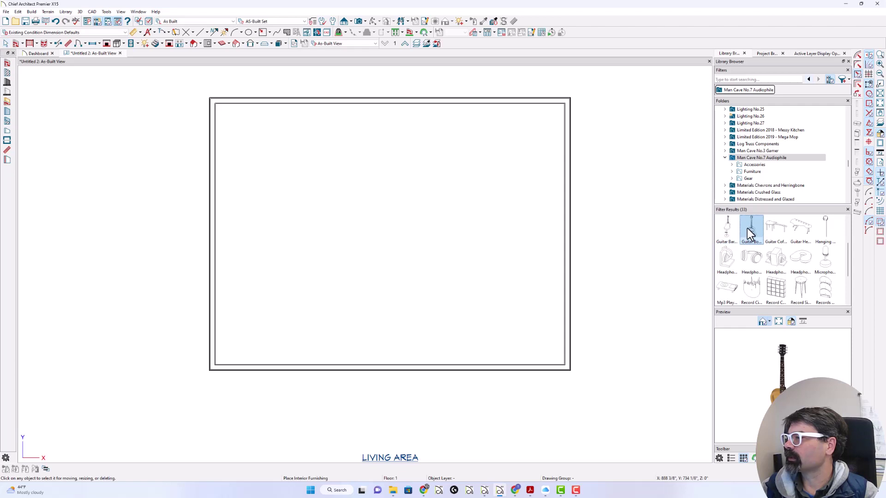
Preview the guitar tables, headphones and other items in the Man Cave No.7 Audiophile catalog.
left_click(776, 226)
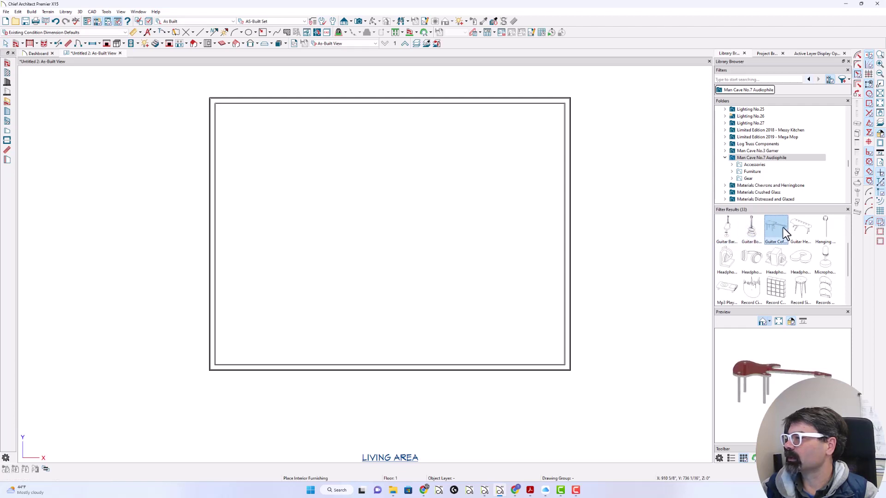
left_click(801, 227)
left_click(821, 225)
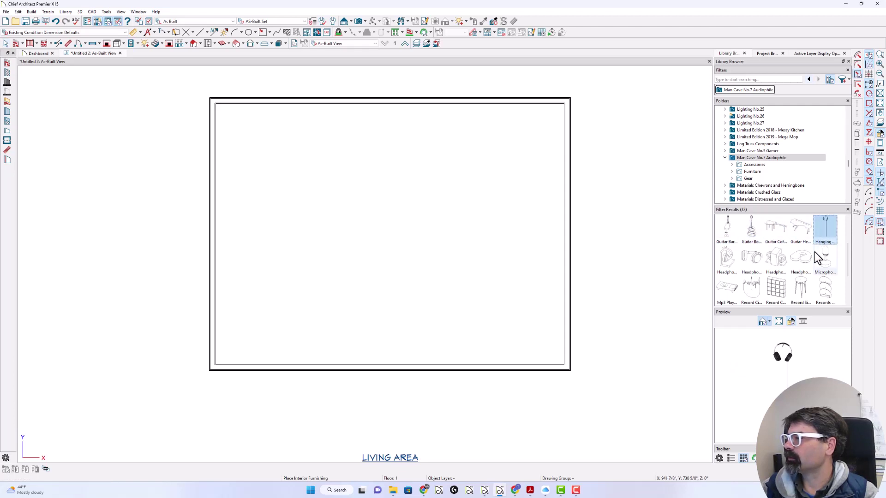
left_click(816, 257)
left_click(800, 258)
left_click(763, 259)
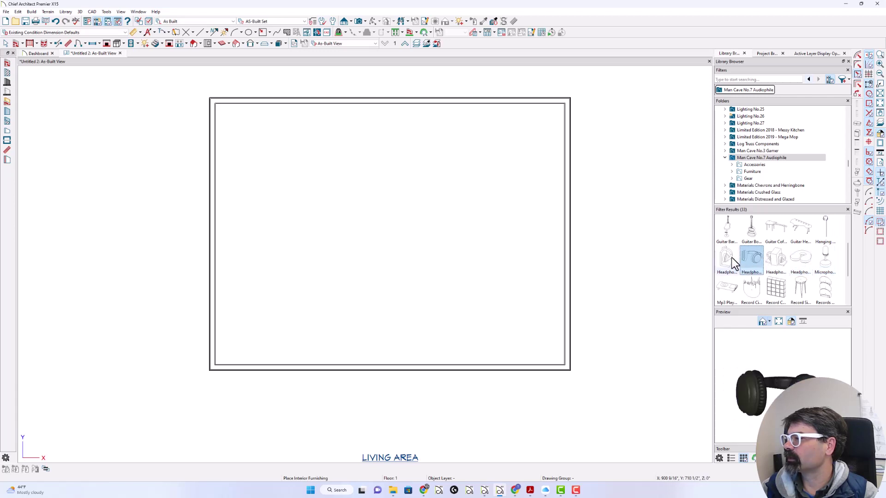
left_click(728, 231)
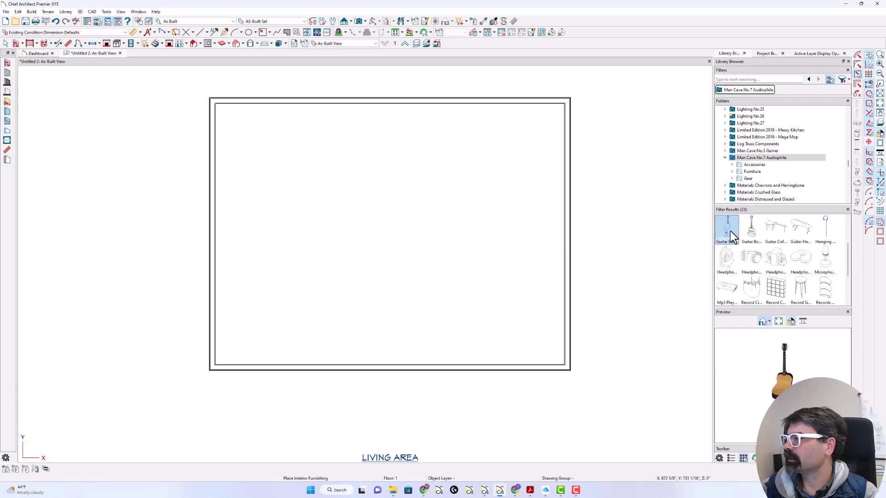
left_click(775, 230)
left_click(794, 234)
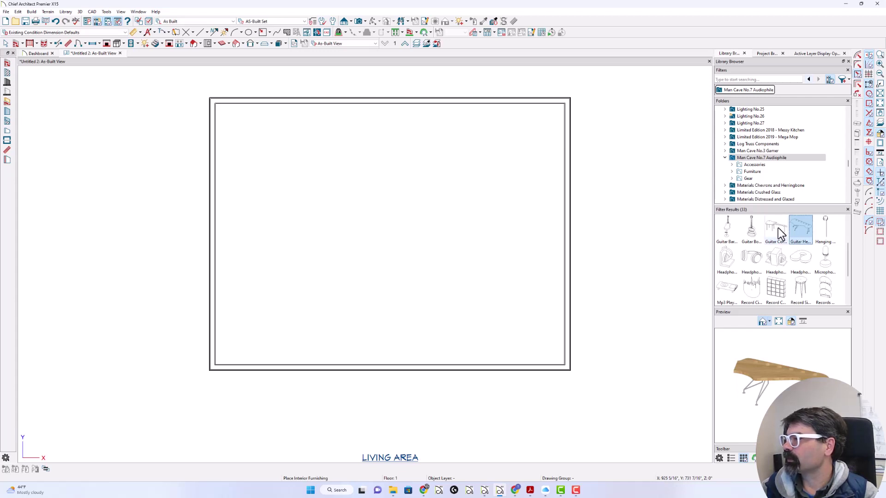
Place the imported guitar item from Man Cave No.7 Audiophile in the eastern half of the room and return to object selection.
left_click(753, 231)
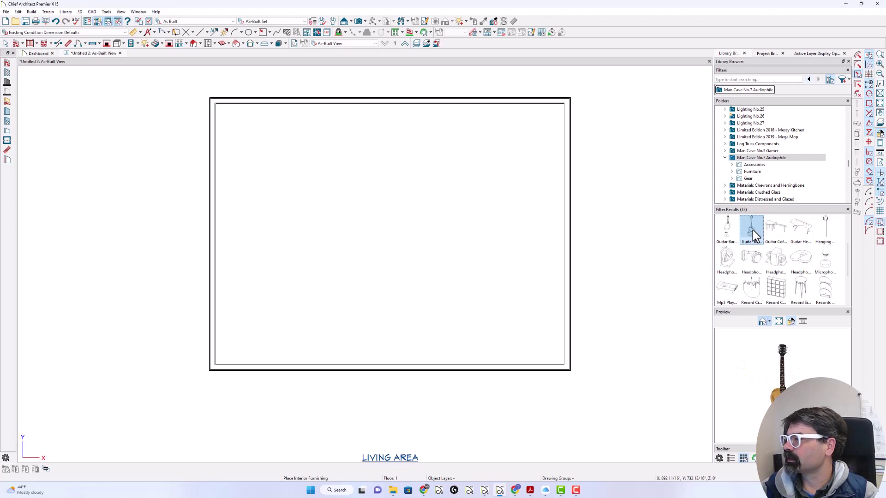
left_click(480, 255)
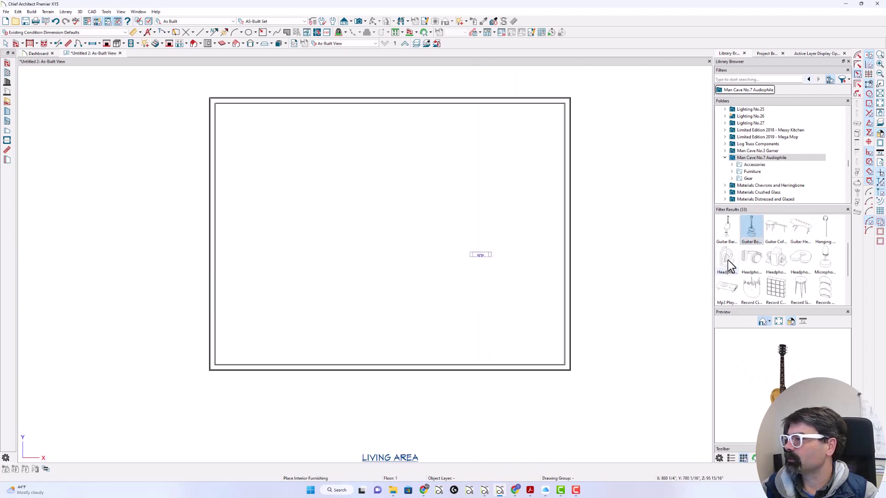
key("Escape")
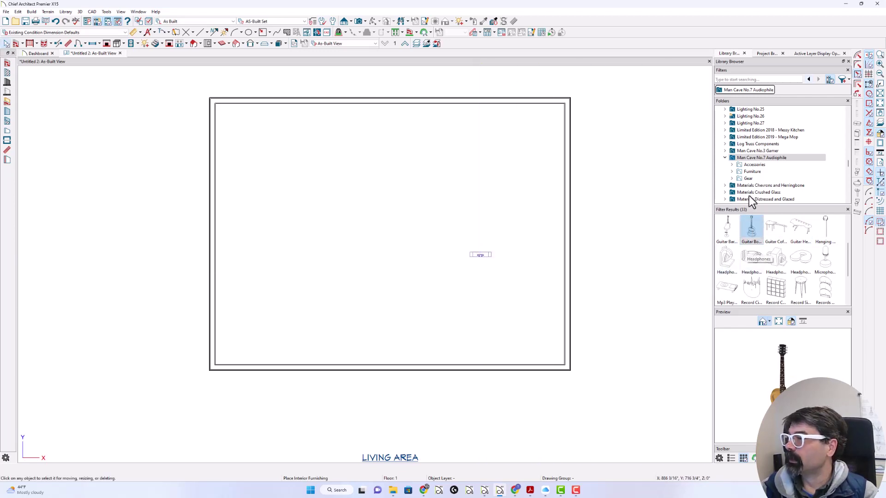
scroll(743, 152, "up", 3)
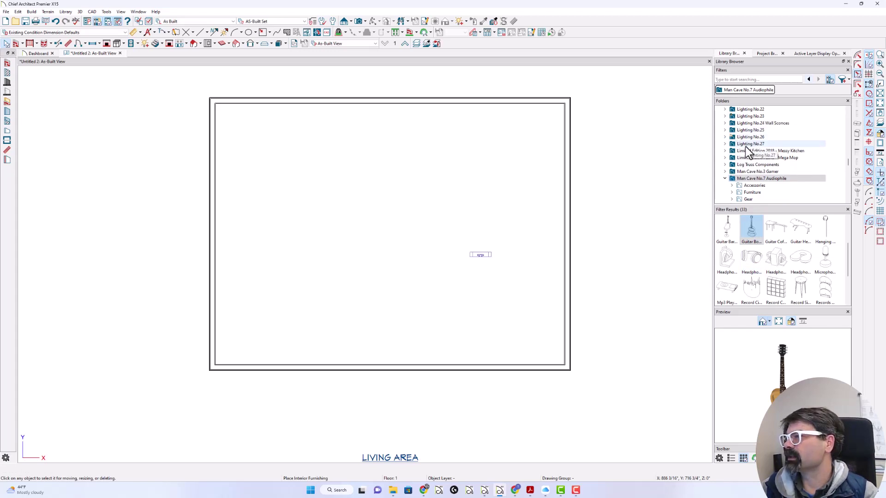
key("space")
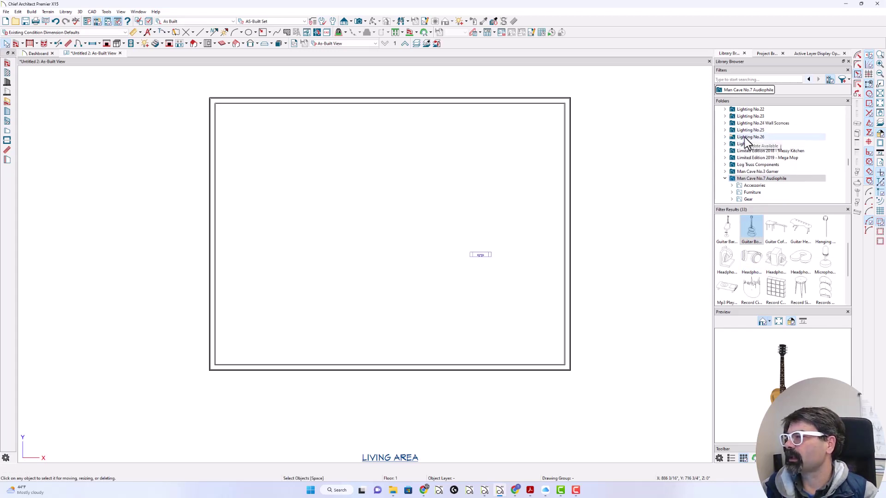